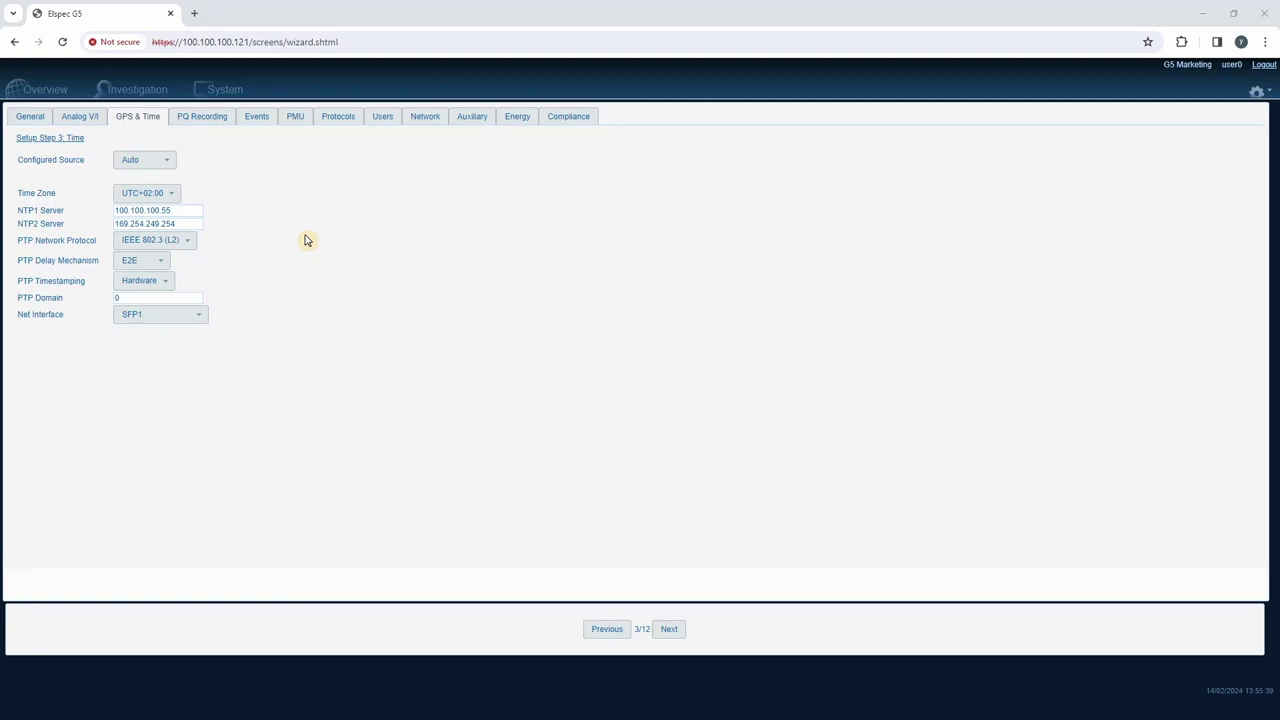
# Step: Choose Self as the time source, keeping manual UTC time 14/02/2024 09:55:44 and zone UTC+02:00
pyautogui.click(142, 164)
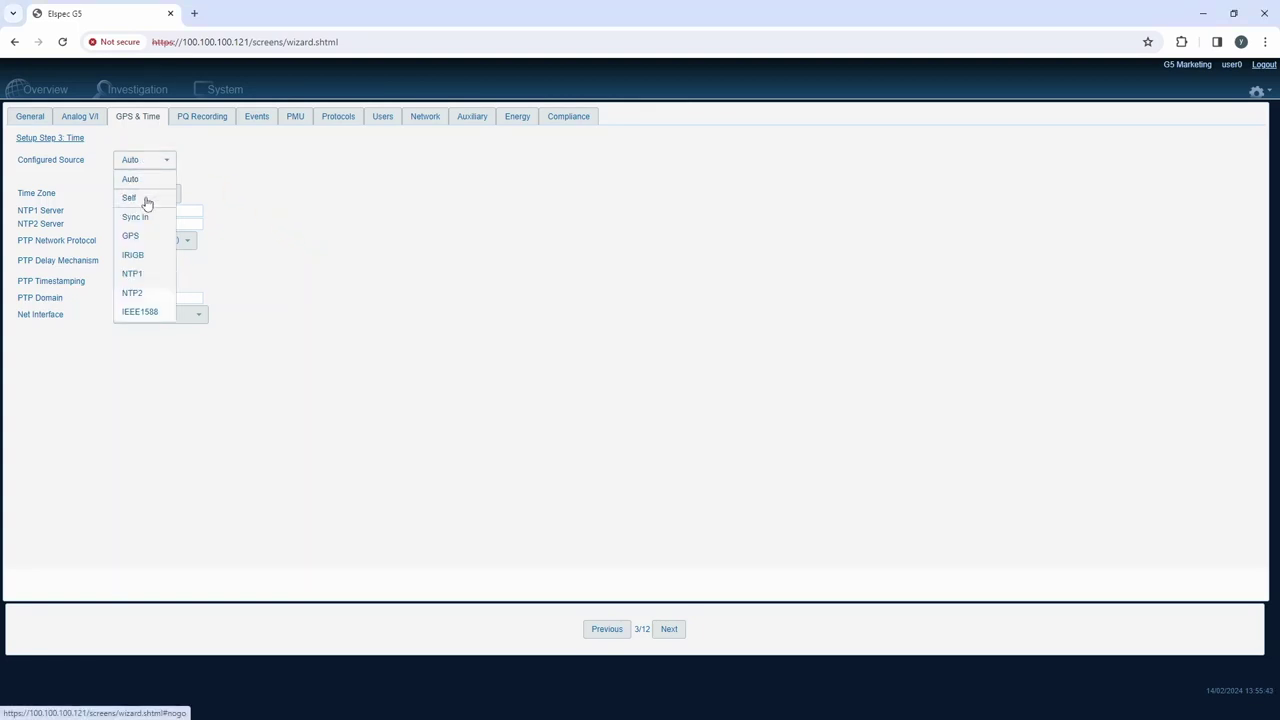
pyautogui.click(146, 203)
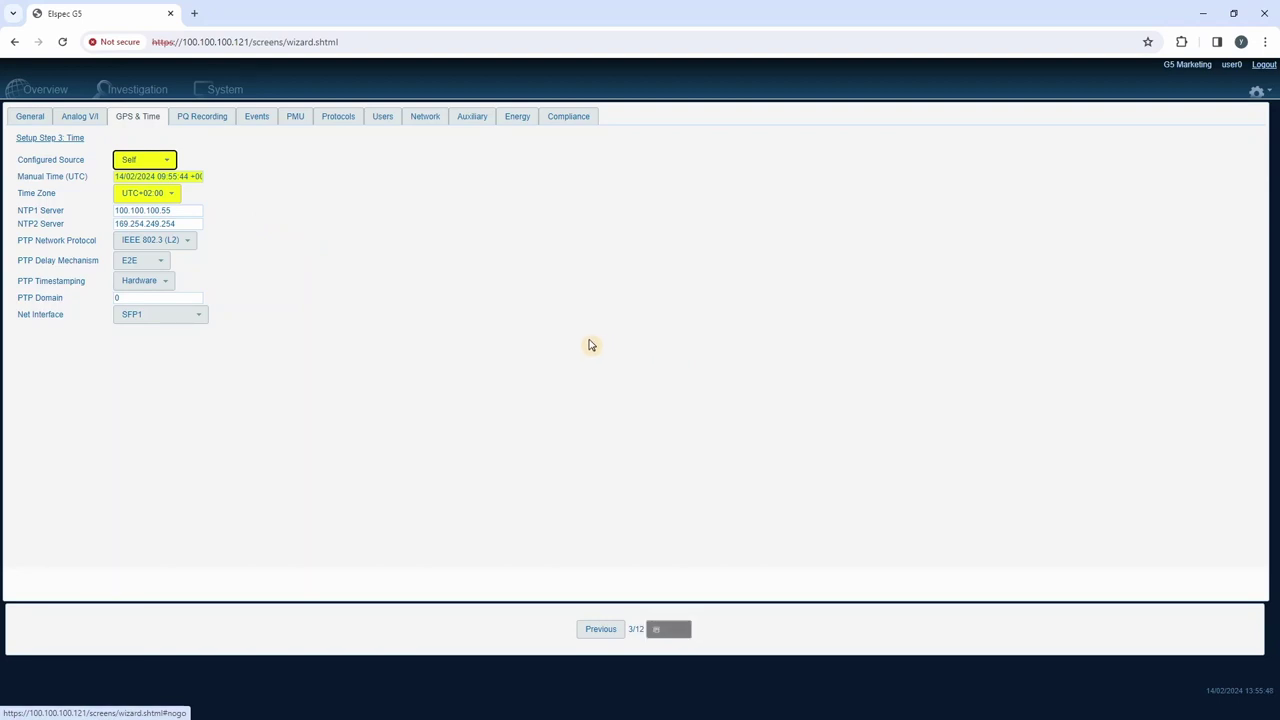
pyautogui.click(140, 176)
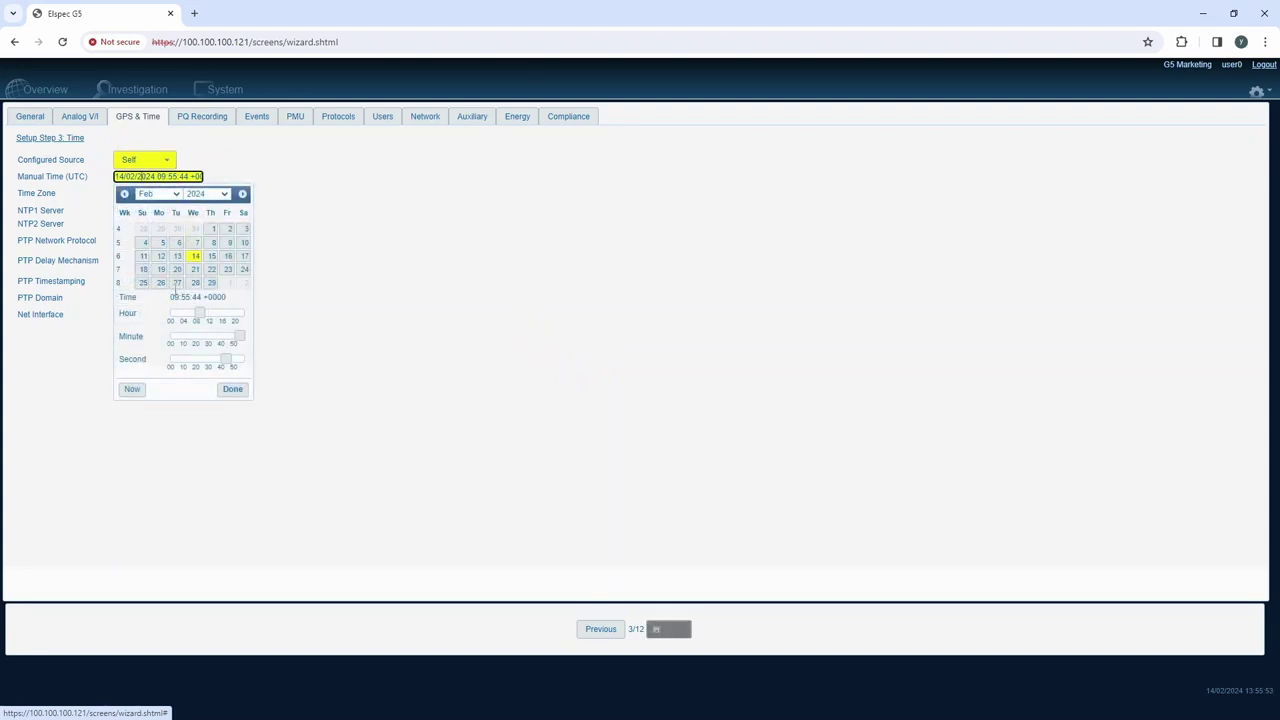
pyautogui.click(240, 391)
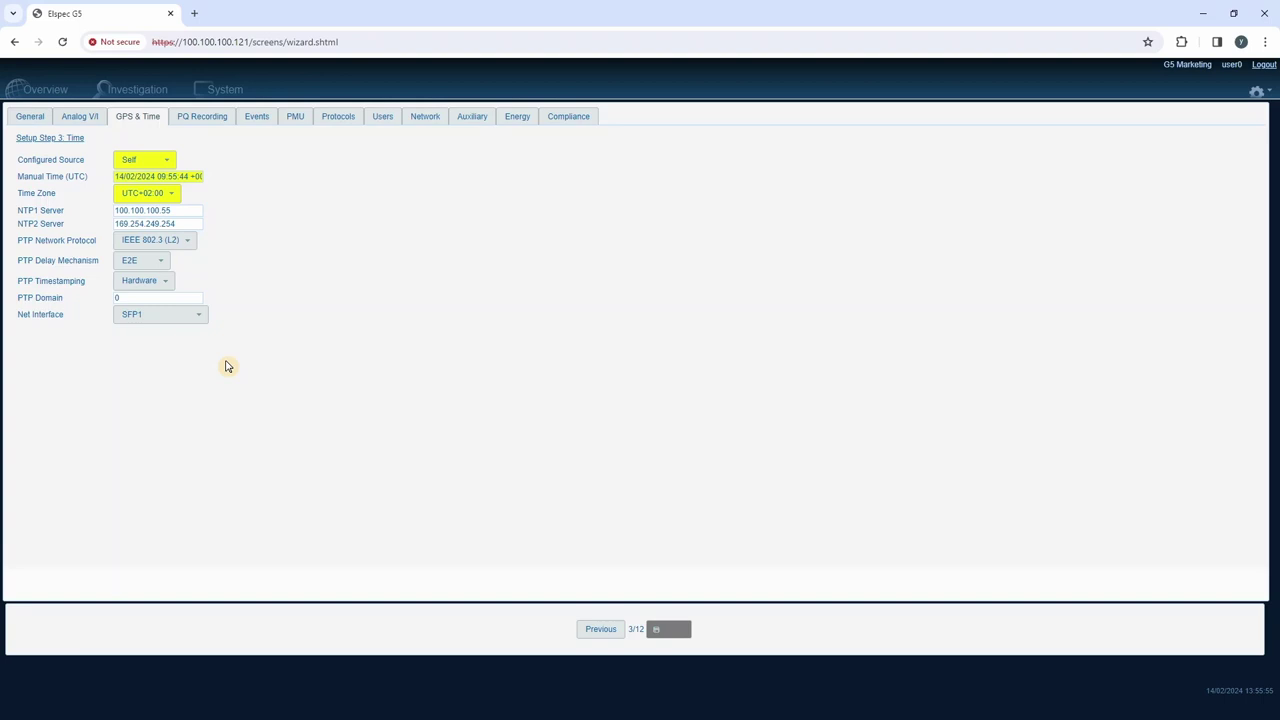
pyautogui.click(134, 196)
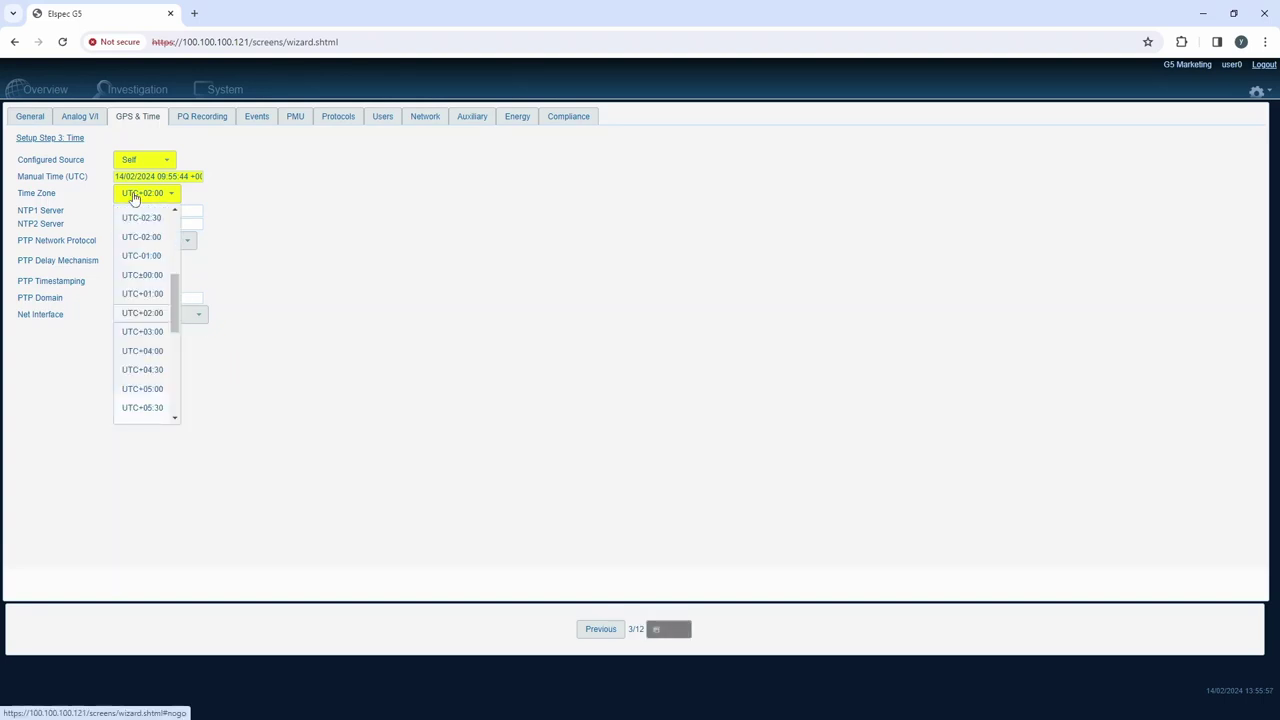
pyautogui.click(134, 196)
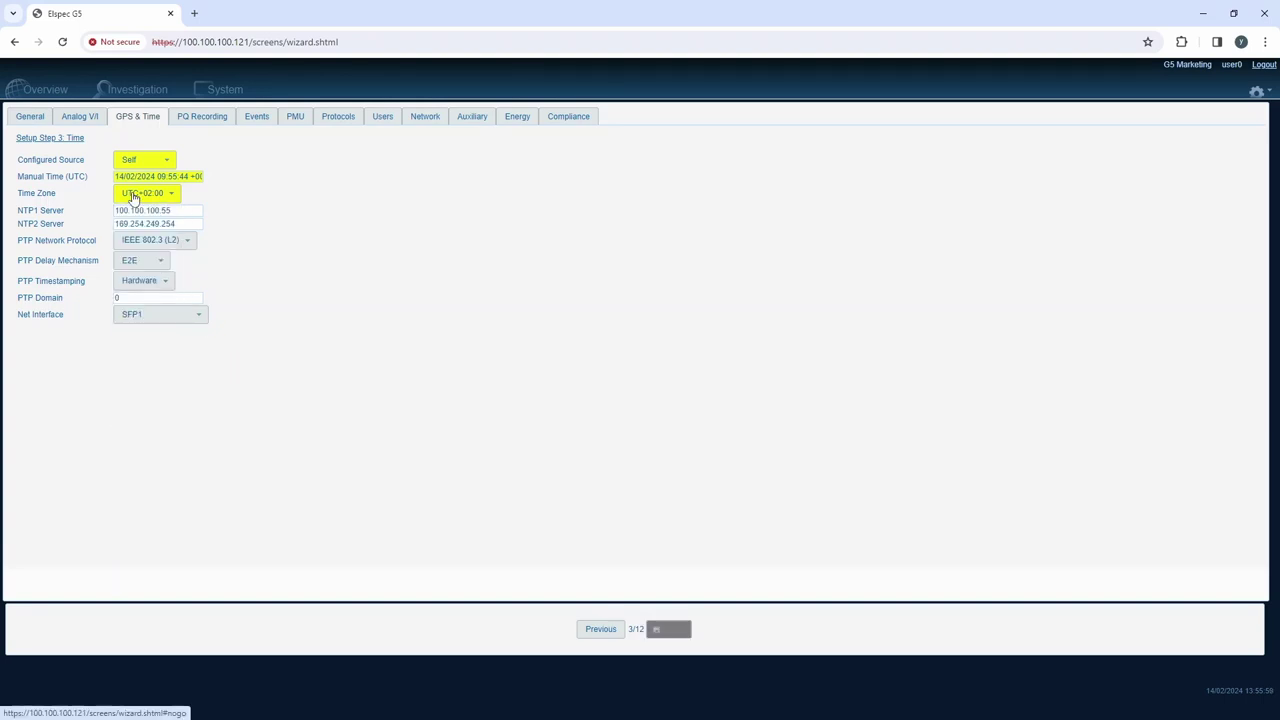
# Step: Change the Configured Source from Self to Sync In
pyautogui.click(148, 166)
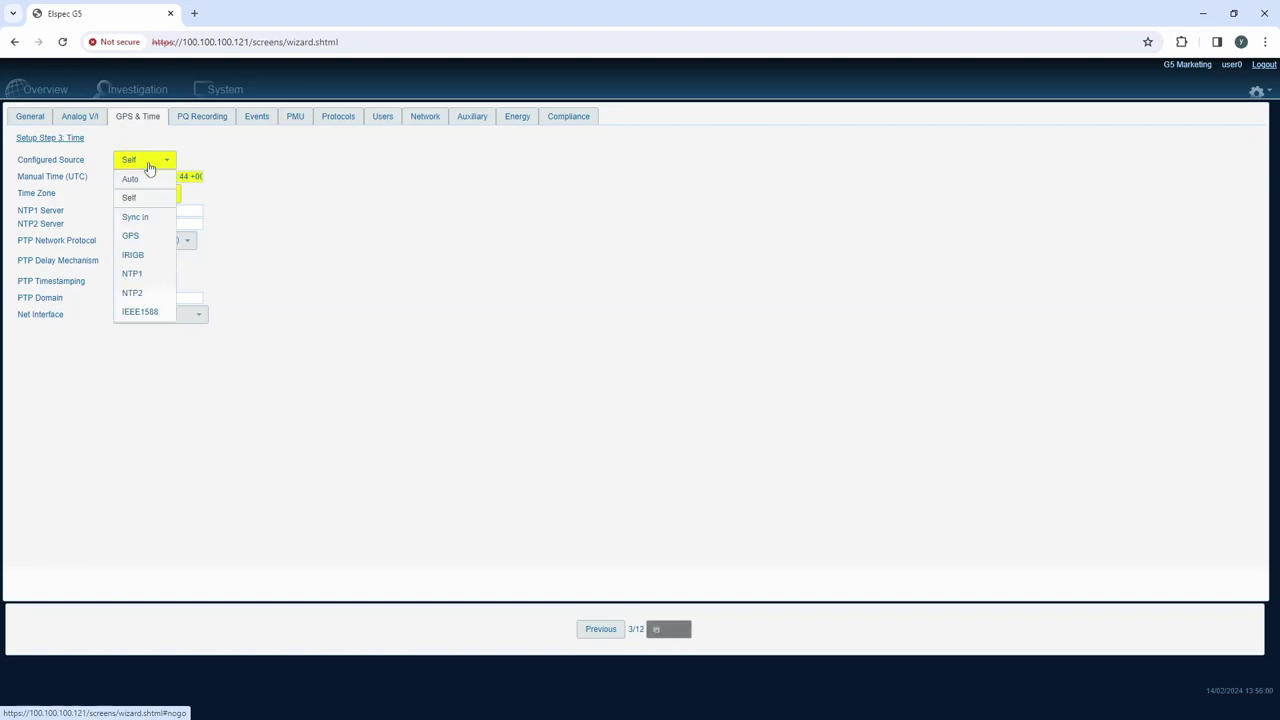
pyautogui.click(140, 217)
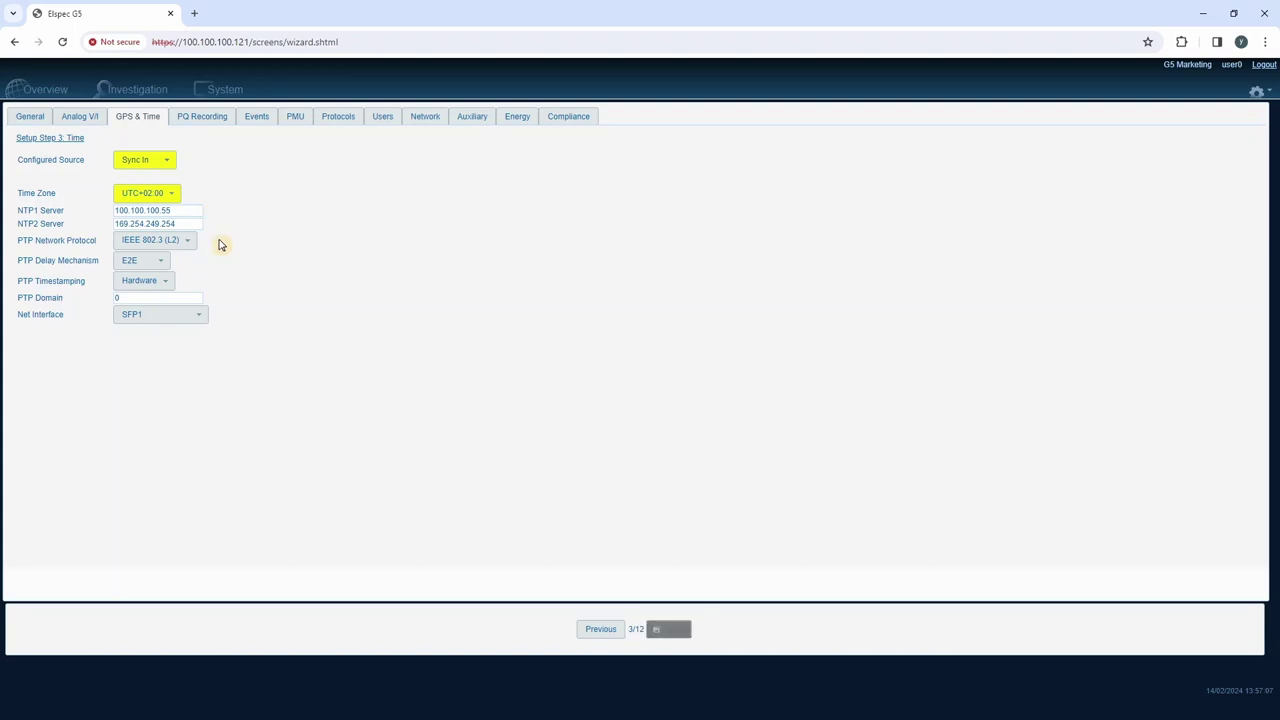
# Step: Select GPS as the Configured Source and dismiss the device port diagram
pyautogui.click(156, 164)
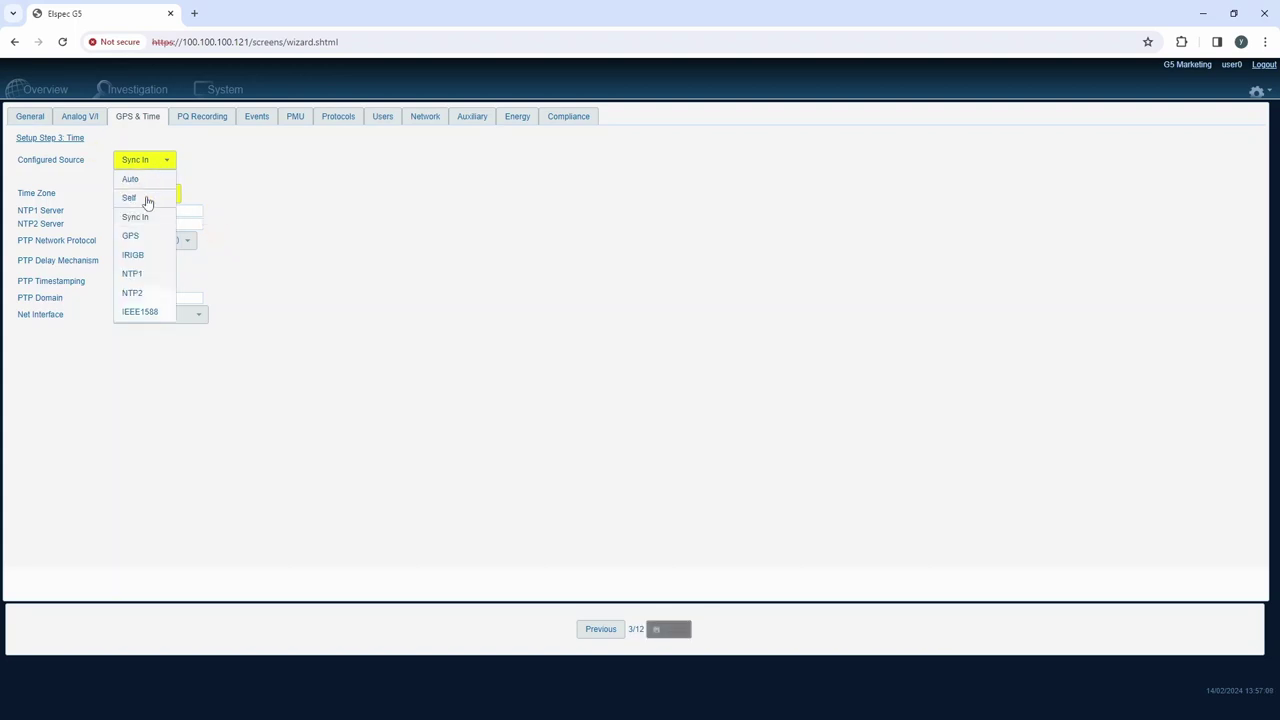
pyautogui.click(142, 238)
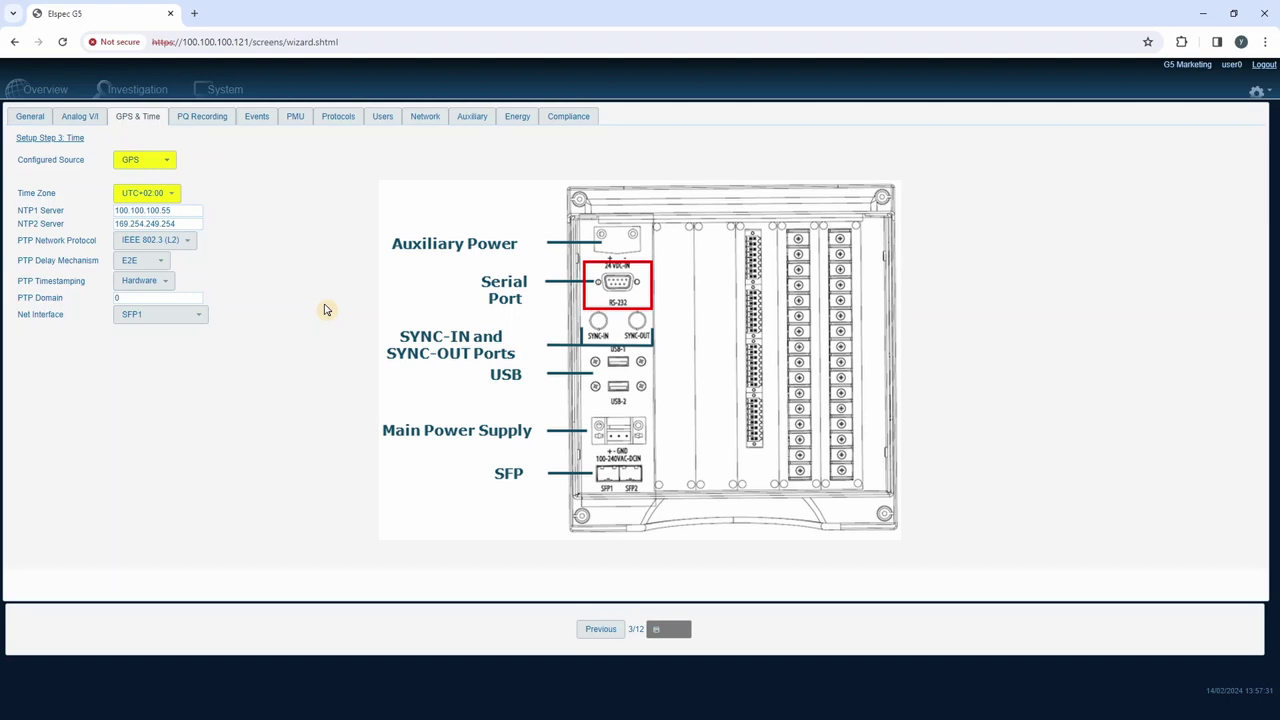
pyautogui.click(325, 310)
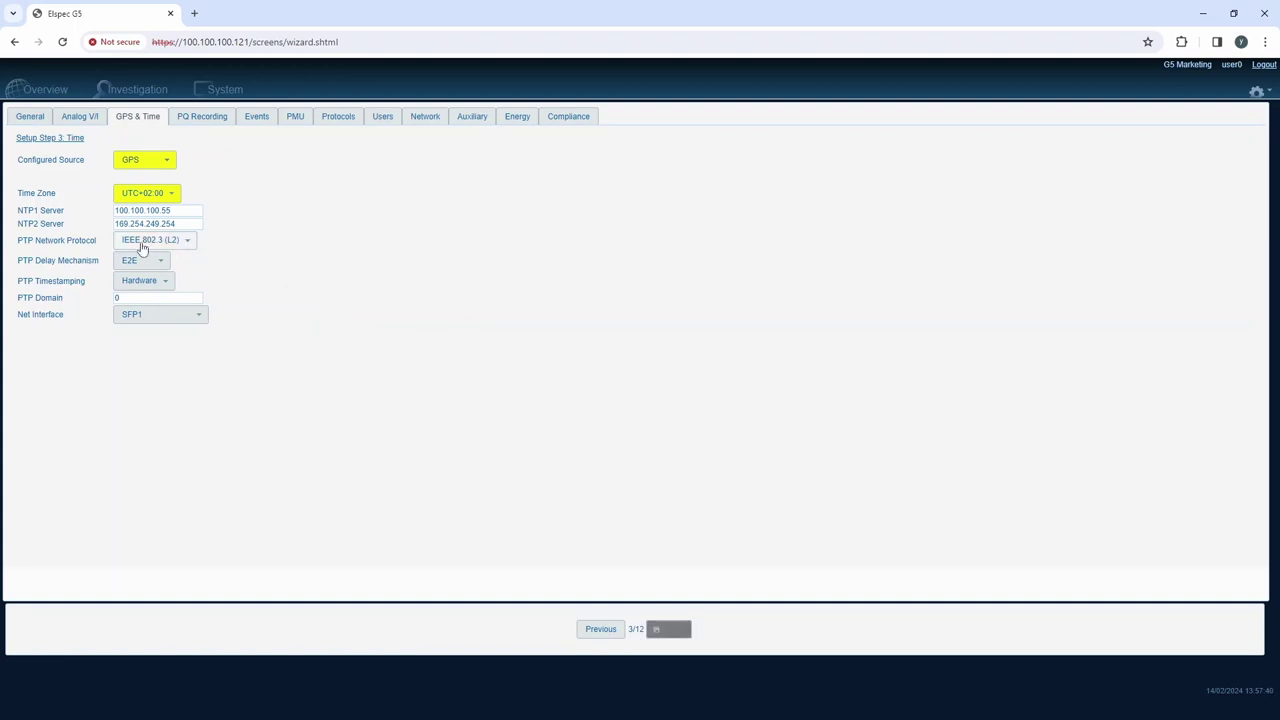
# Step: Select IRIGB as the Configured Source, leaving time zone UTC+02:00 unchanged
pyautogui.click(149, 163)
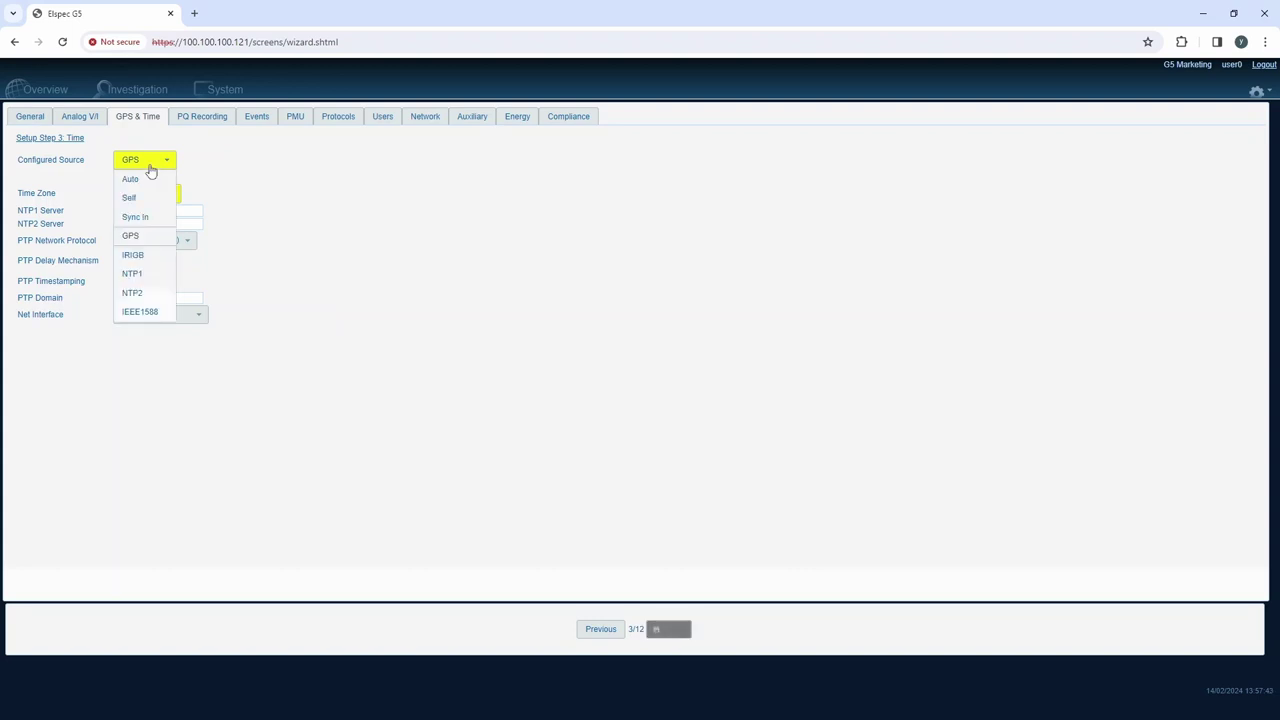
pyautogui.click(138, 256)
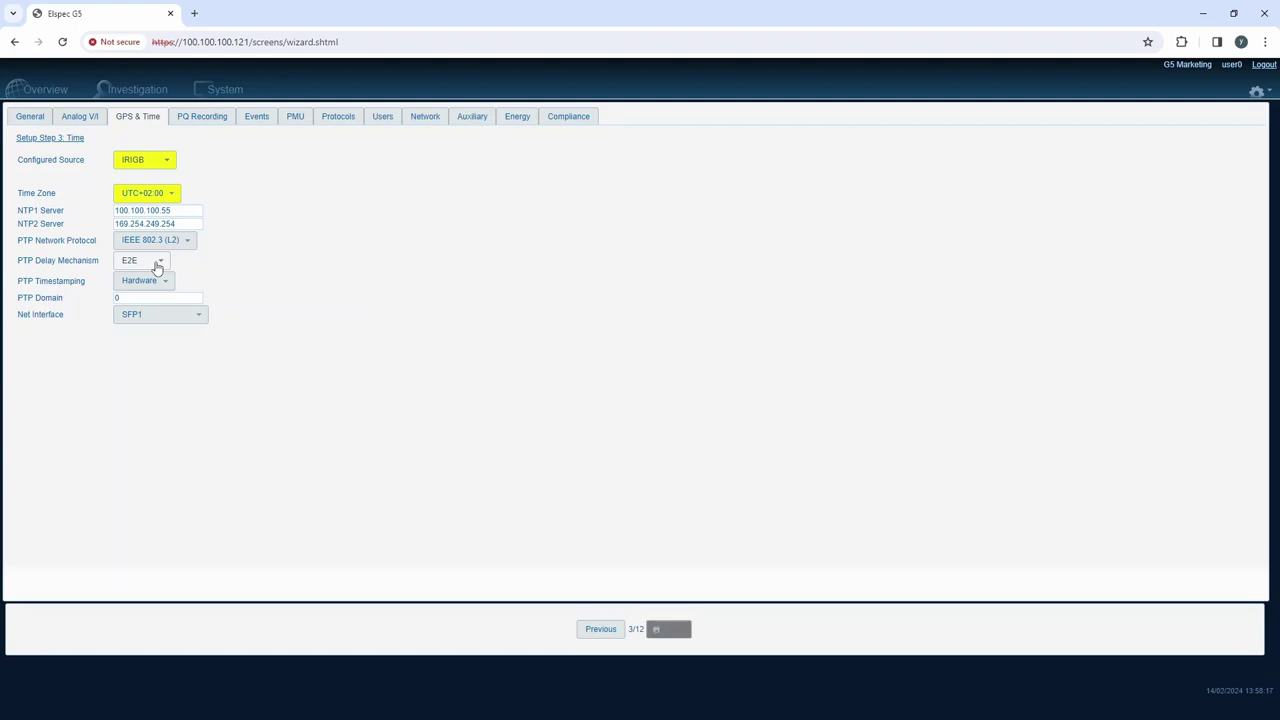
pyautogui.click(140, 161)
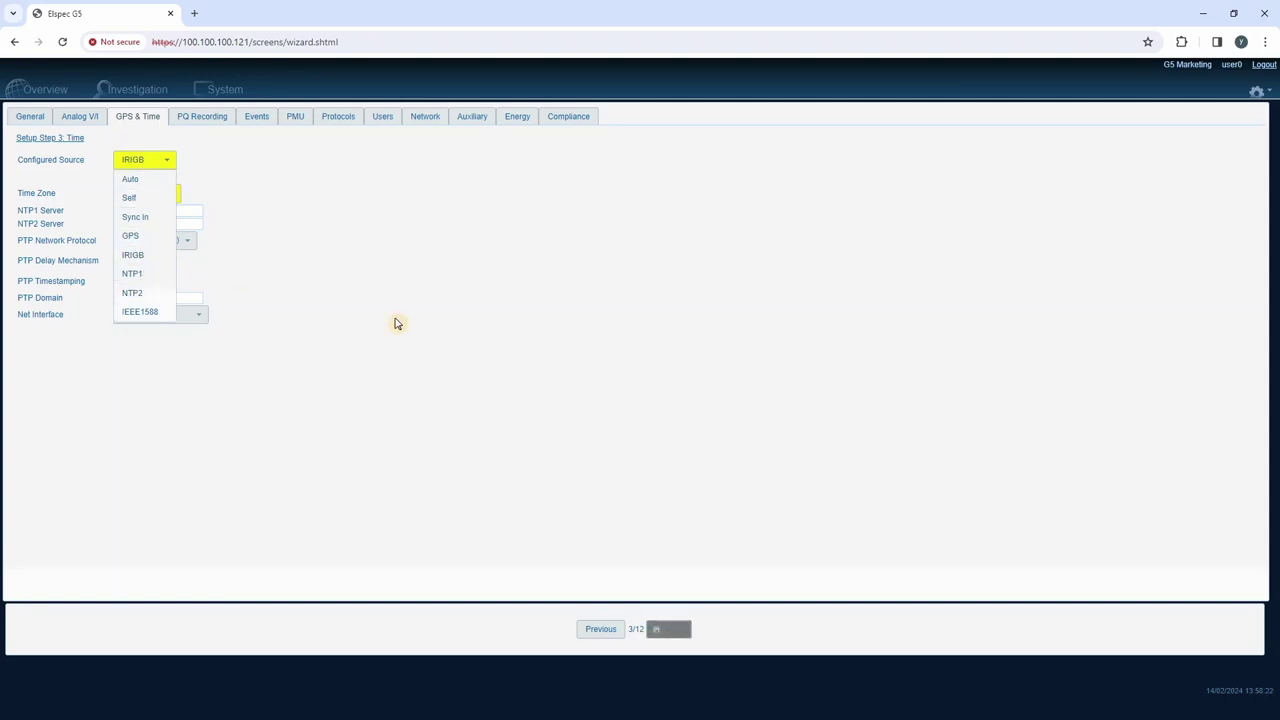
pyautogui.click(339, 313)
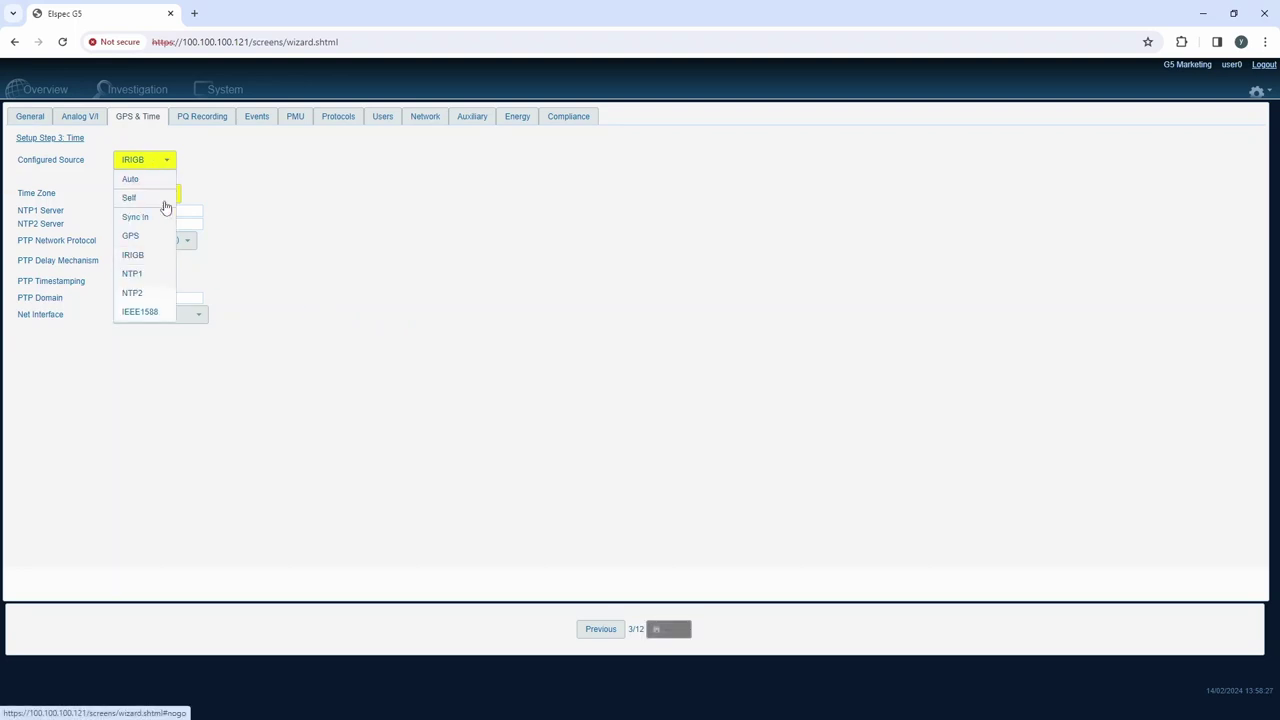
# Step: Choose NTP1 and review server addresses 100.100.100.55 and 169.254.249.254
pyautogui.click(150, 274)
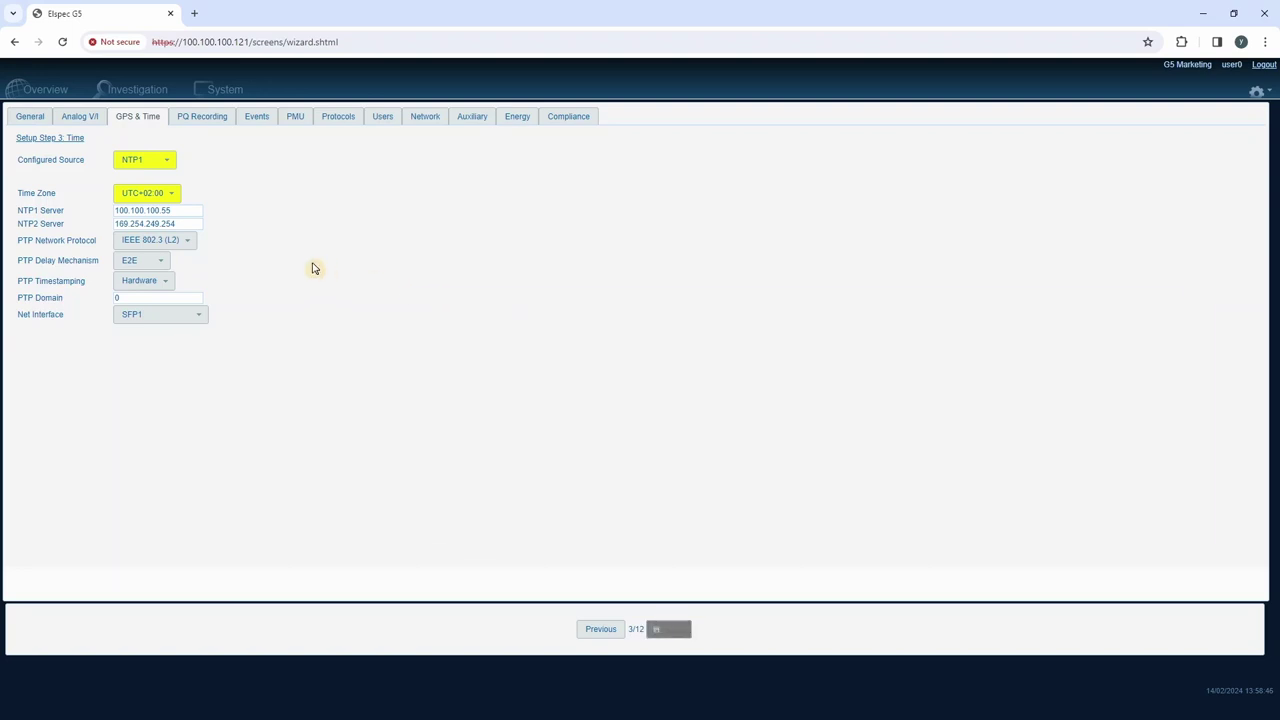
pyautogui.moveTo(174, 211); pyautogui.dragTo(37, 213)
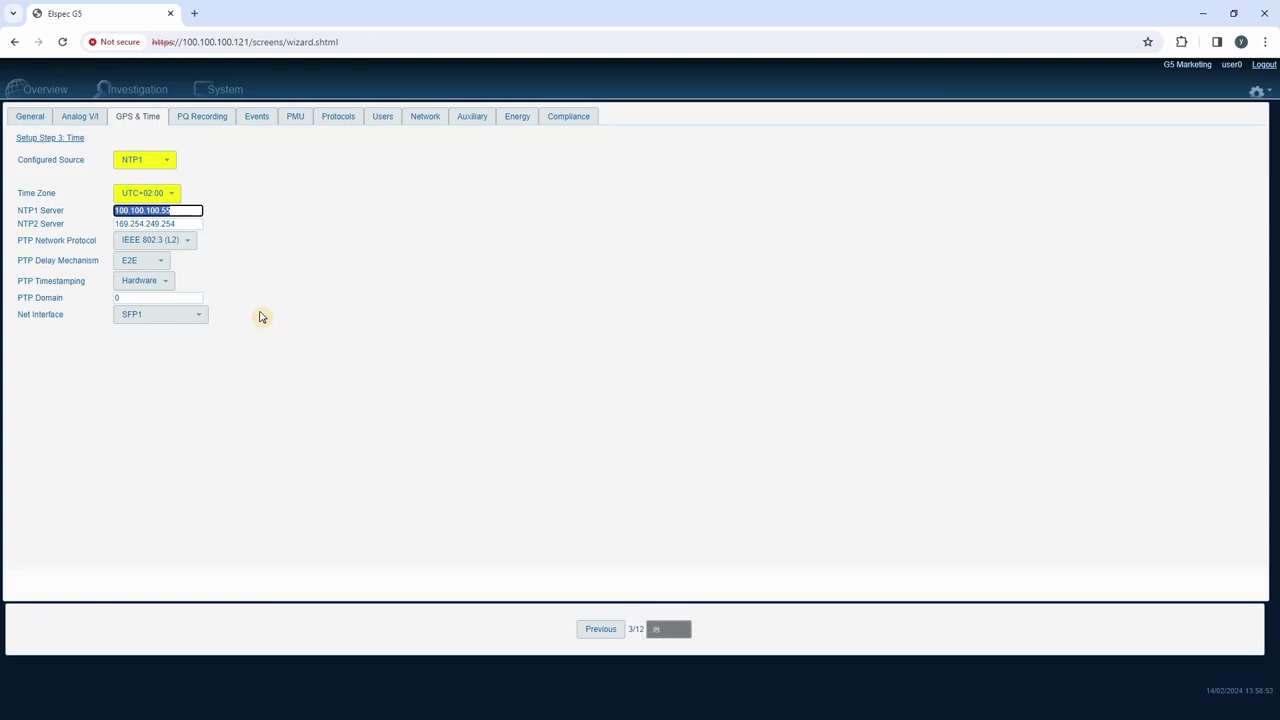
pyautogui.click(189, 225)
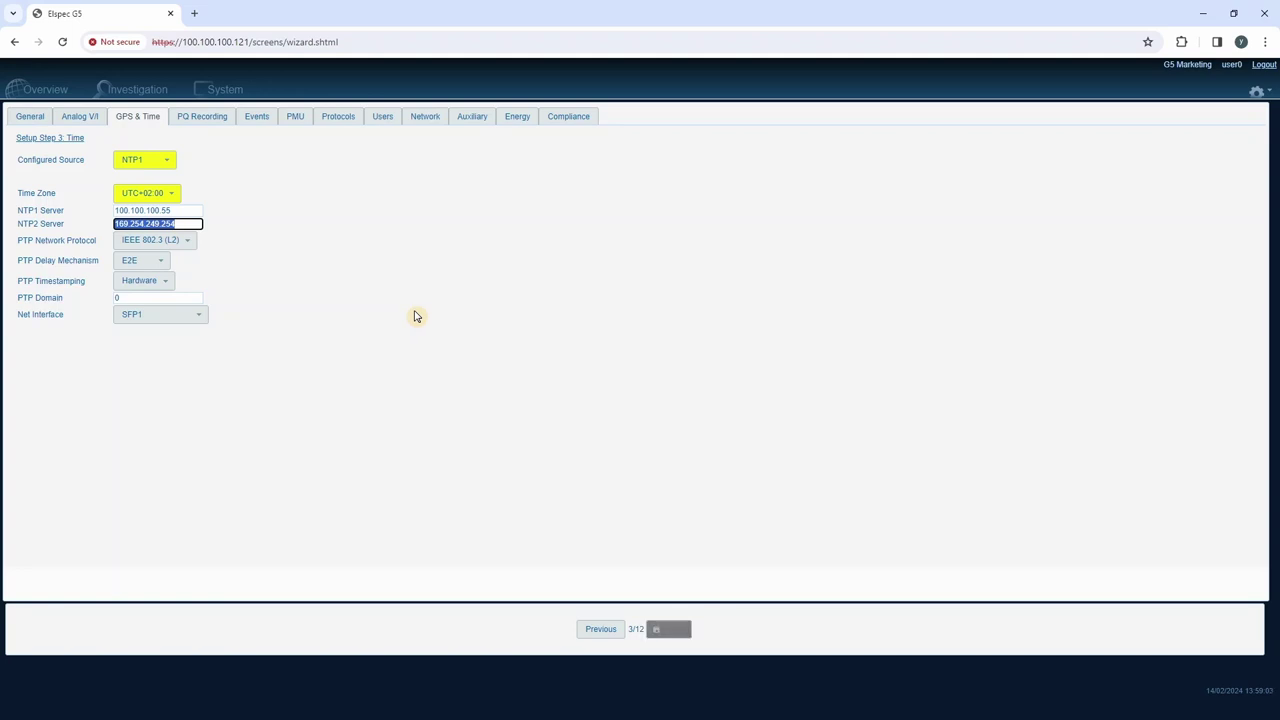
pyautogui.click(416, 316)
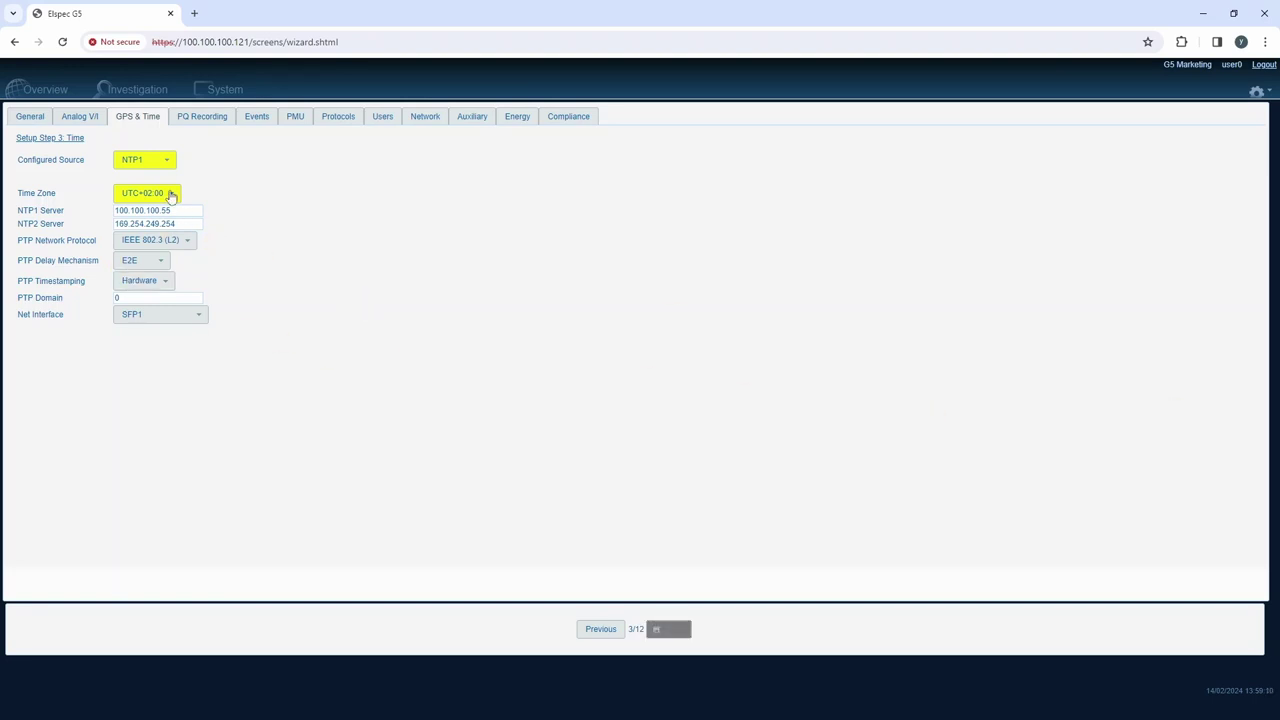
# Step: Choose IEEE1588, keeping PTP at IEEE 802.3 (L2), E2E, Hardware timestamping and domain 0
pyautogui.click(158, 164)
pyautogui.click(141, 311)
pyautogui.click(160, 244)
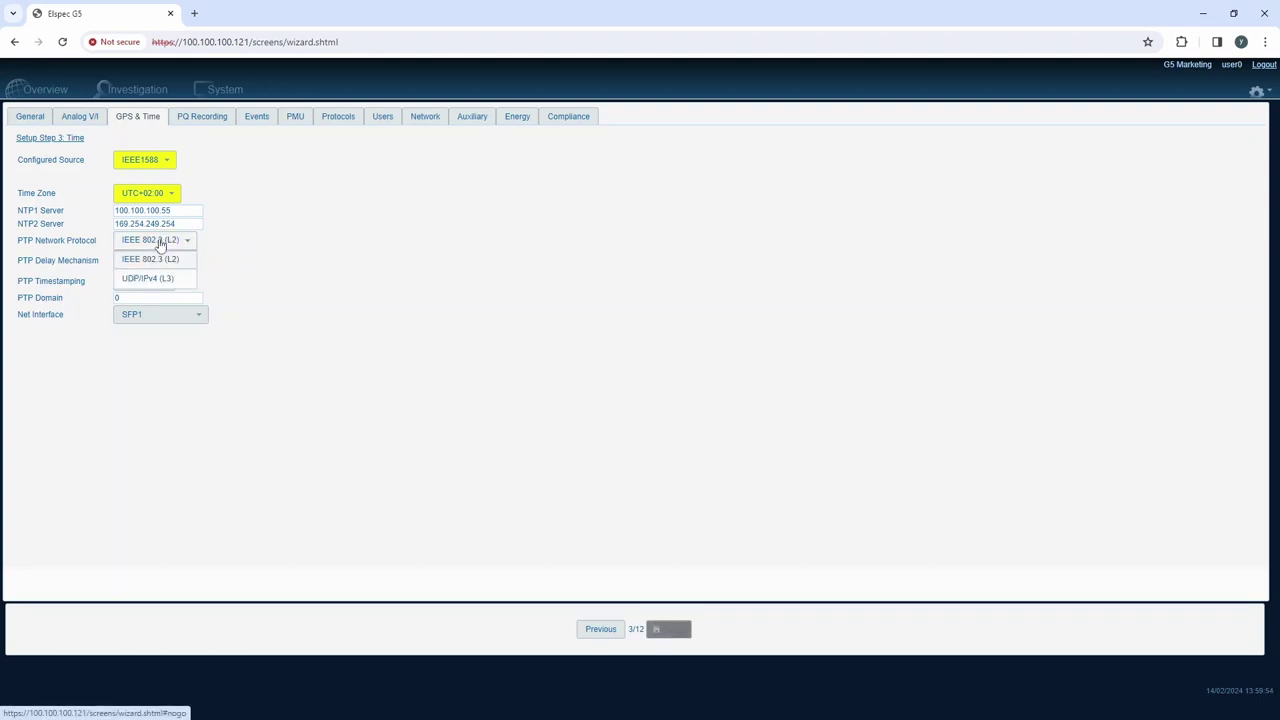
pyautogui.click(157, 256)
pyautogui.click(143, 268)
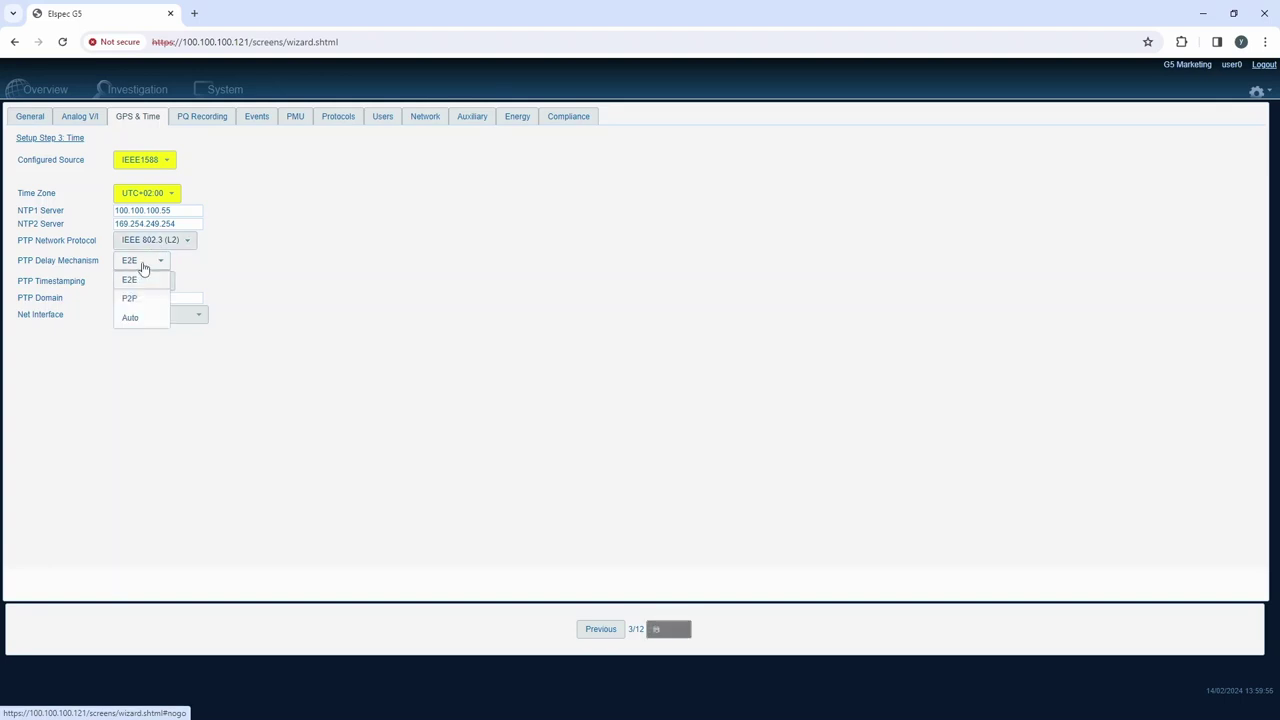
pyautogui.click(141, 279)
pyautogui.click(142, 284)
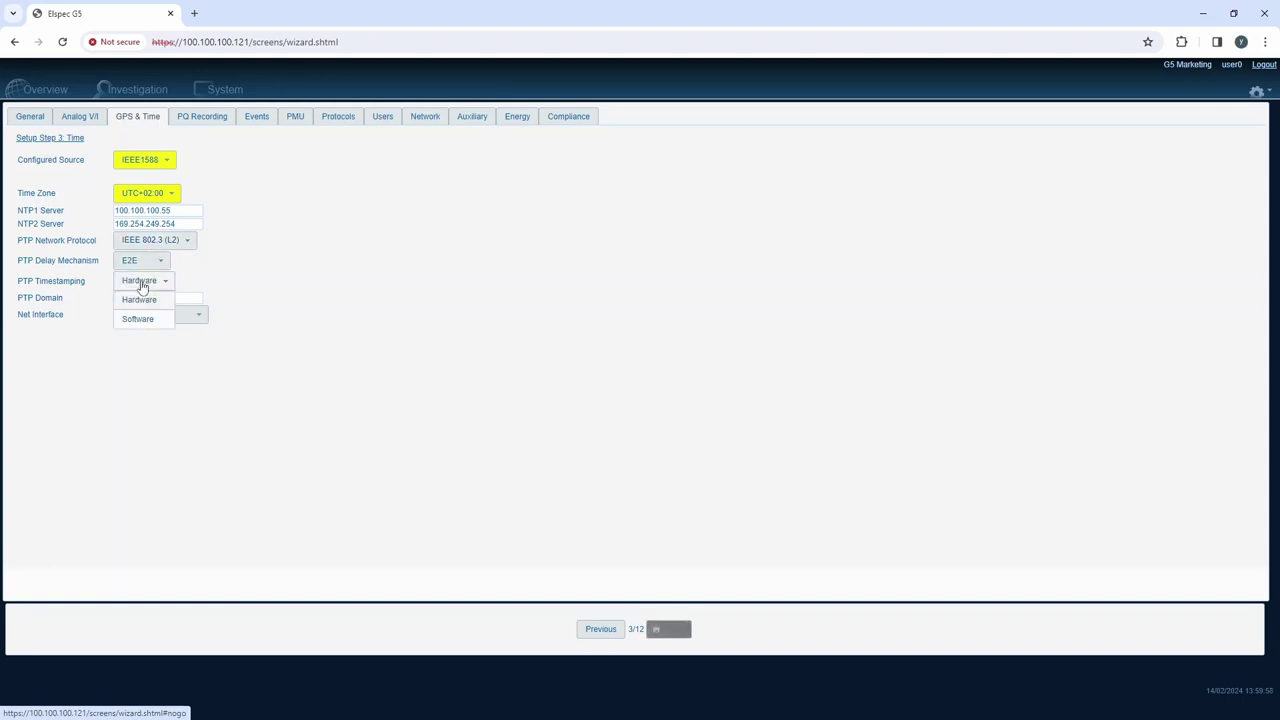
pyautogui.click(139, 299)
pyautogui.click(116, 297)
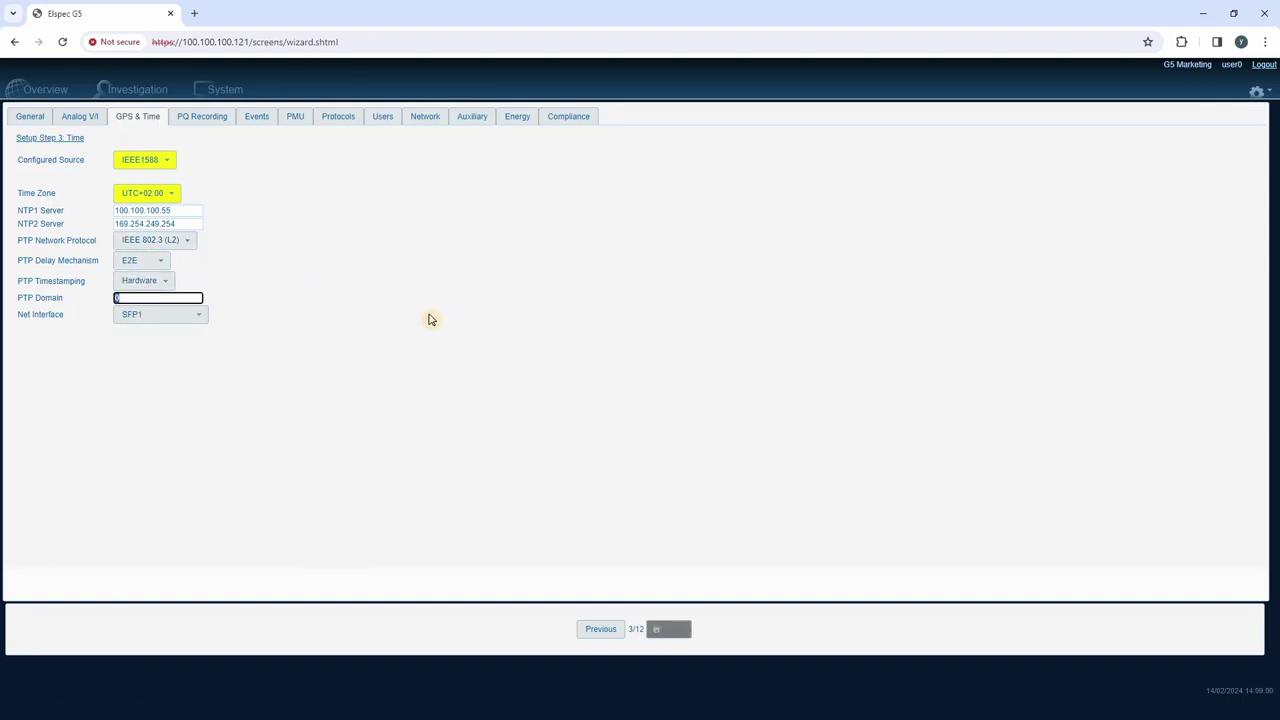
# Step: Return the Configured Source from IEEE1588 to Auto
pyautogui.click(172, 161)
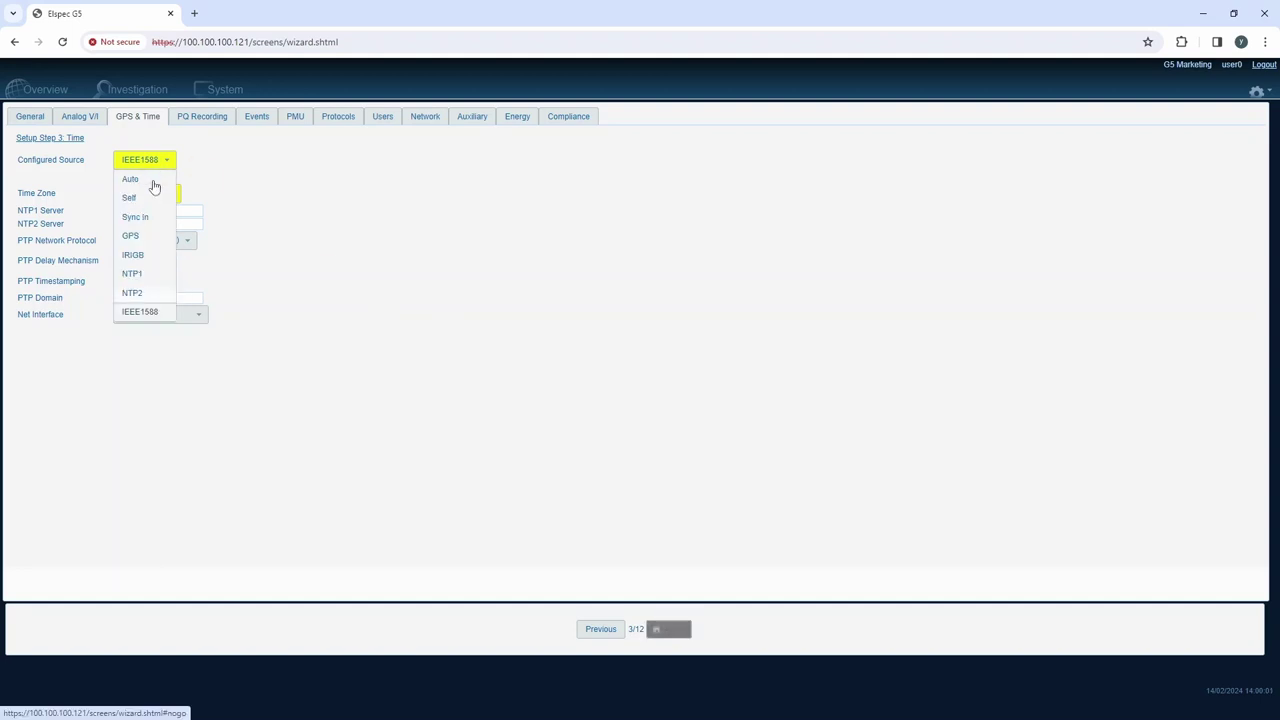
pyautogui.click(154, 186)
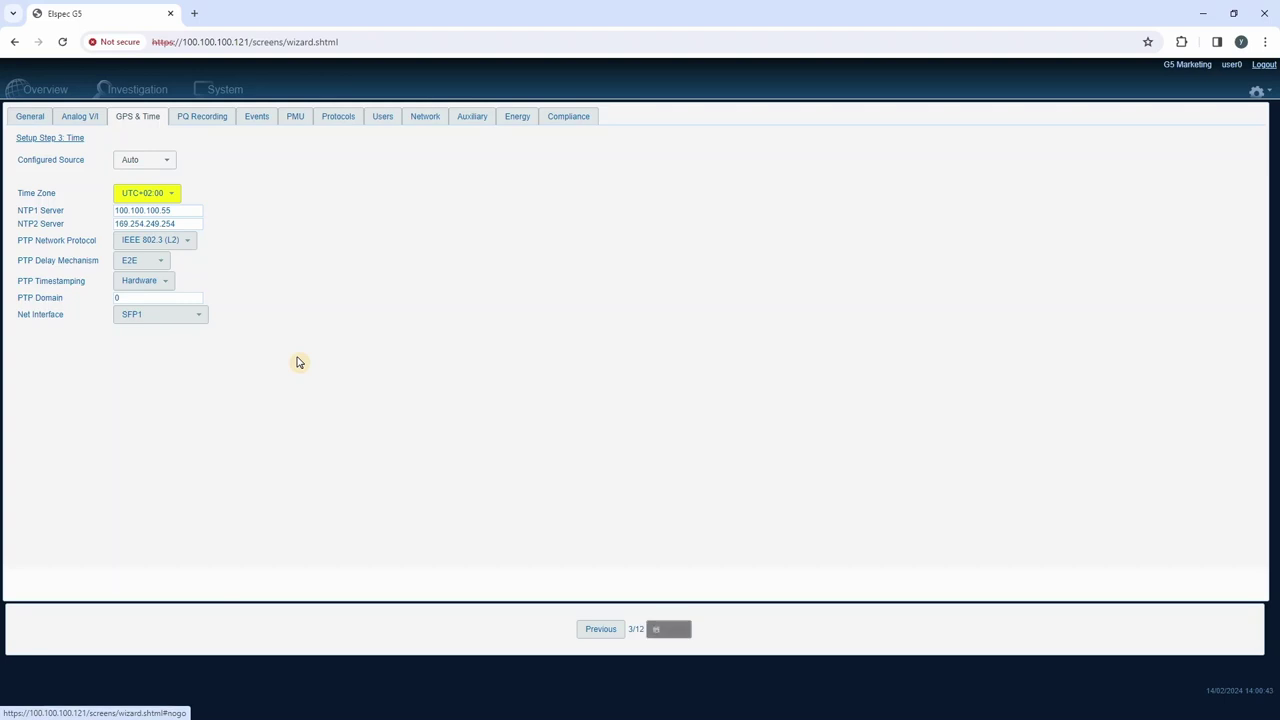
# Step: Leave the wizard unsaved for Overview and highlight the Time Synchronization details showing NTP1
pyautogui.click(43, 92)
pyautogui.click(697, 151)
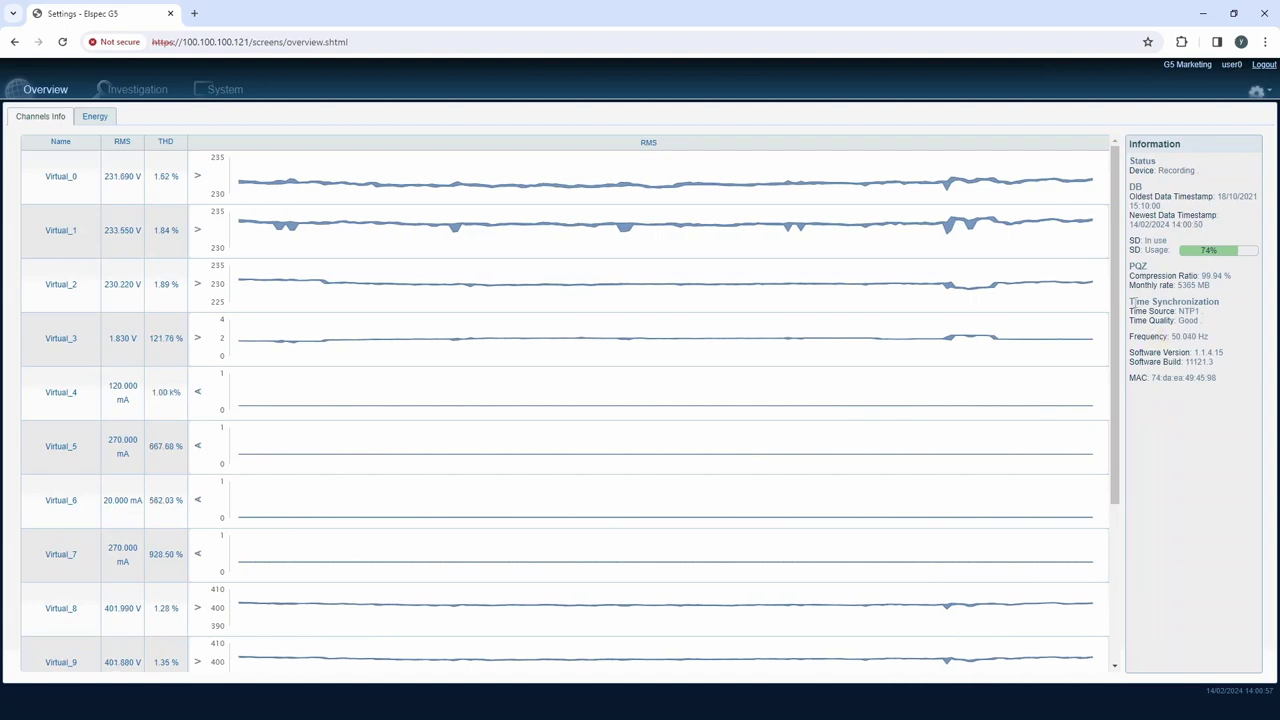
pyautogui.moveTo(1131, 301); pyautogui.dragTo(1212, 328)
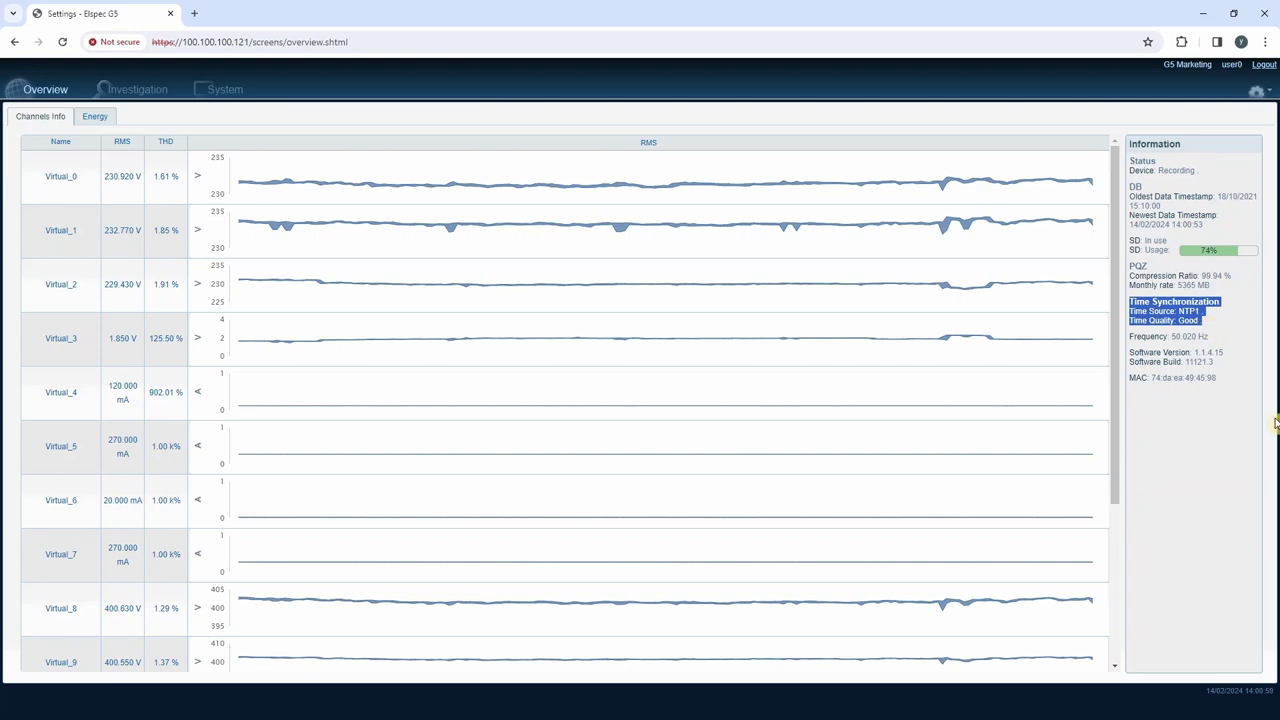